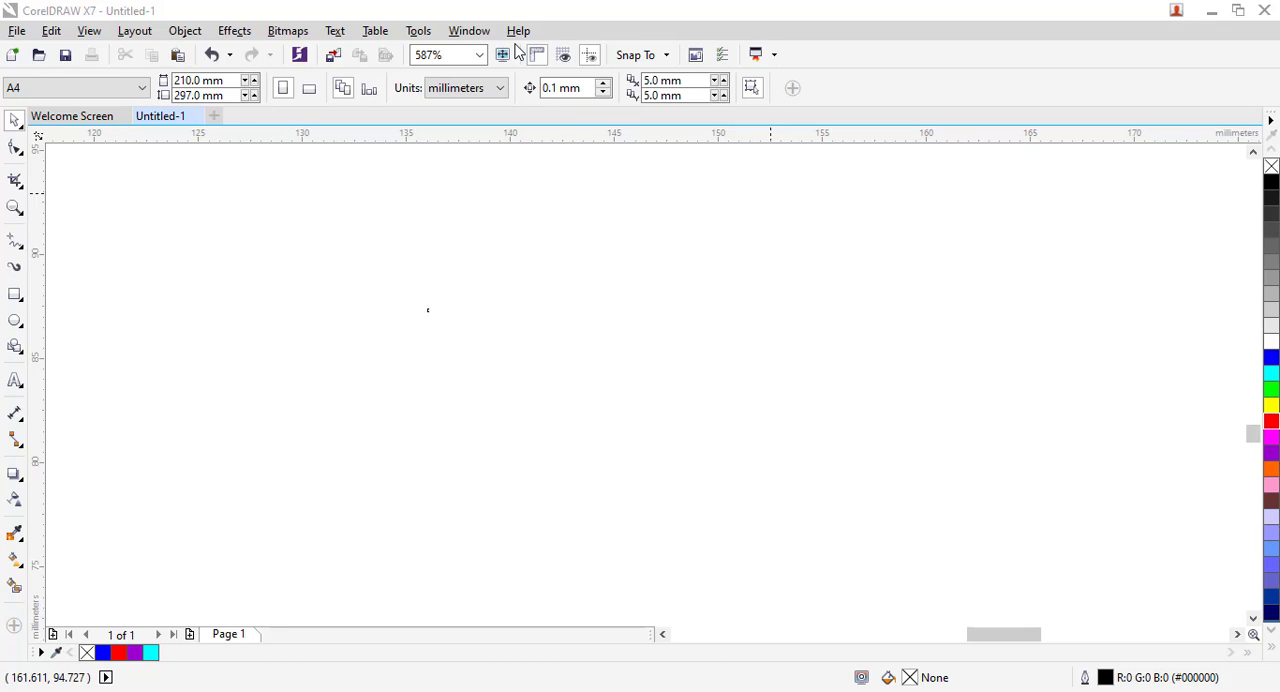
Browse the available document templates and view the details of the Dentist NA letterhead template without opening it.
click(18, 33)
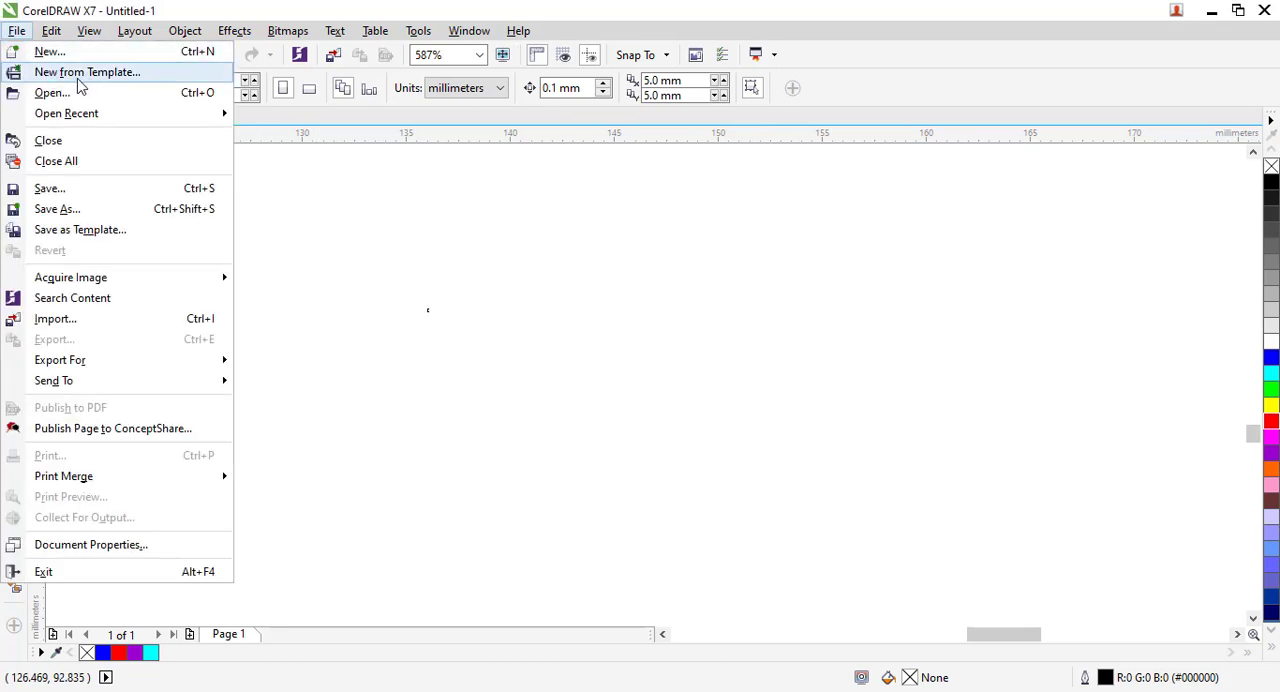
click(80, 86)
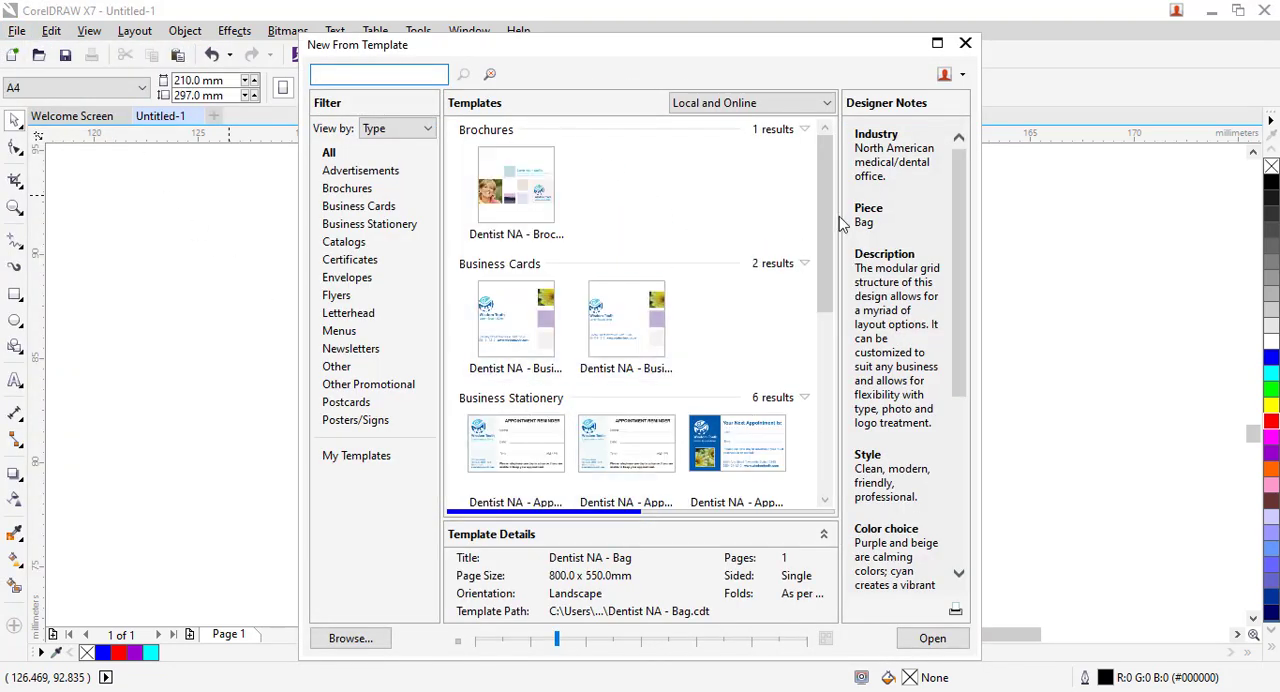
drag(828, 221, 828, 343)
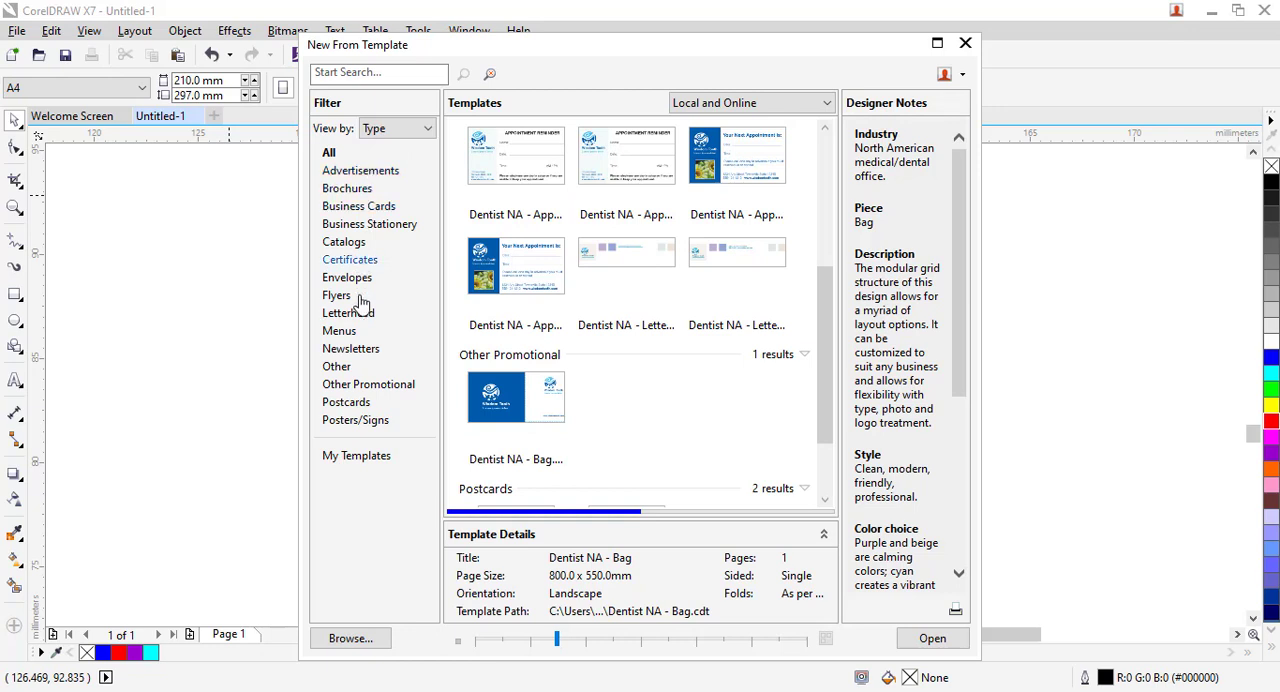
click(620, 262)
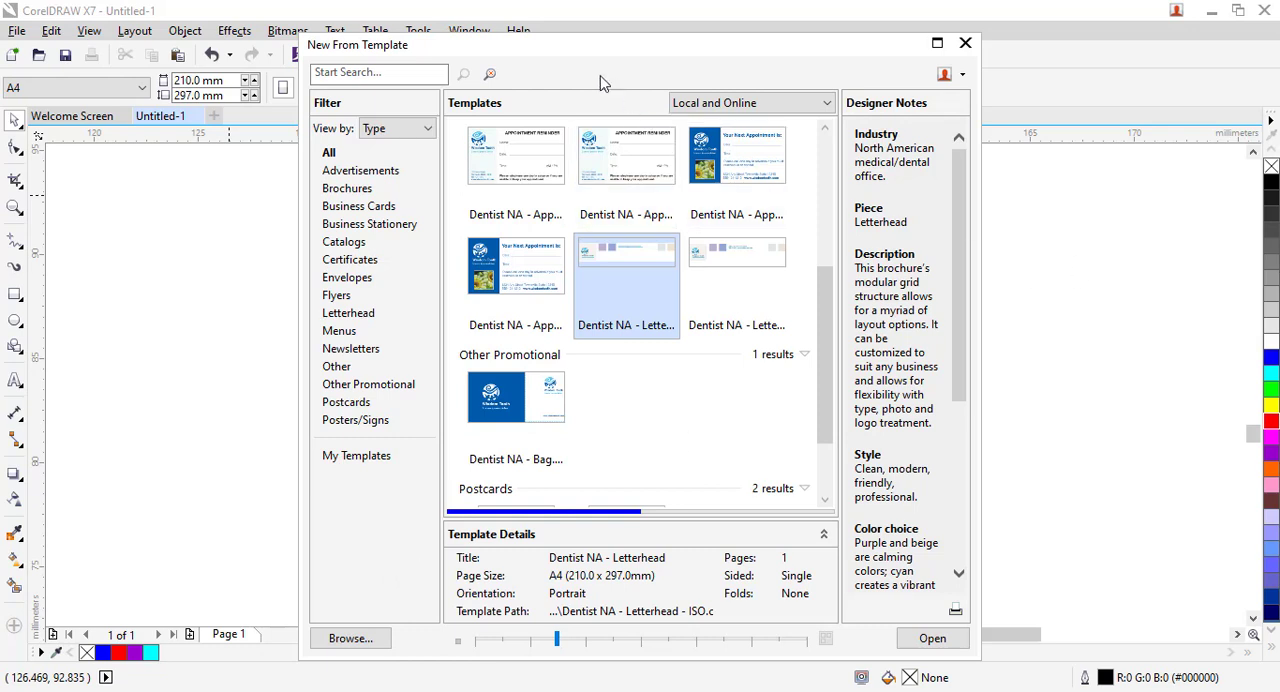
click(966, 44)
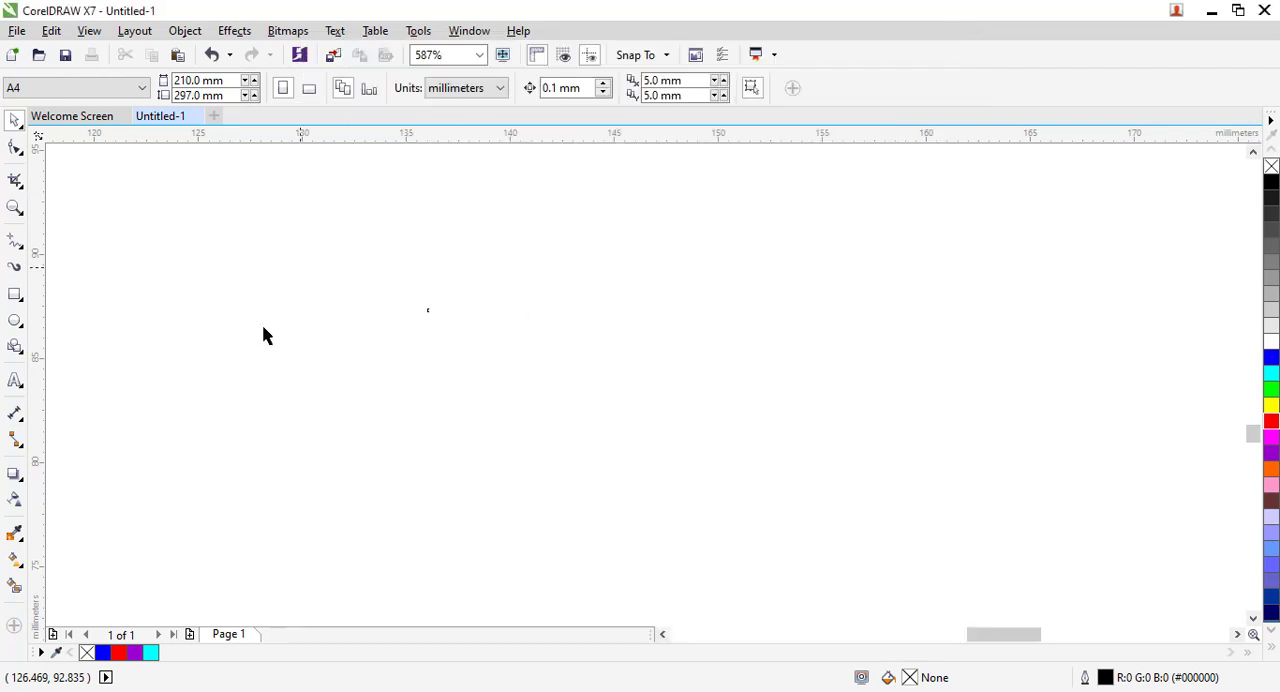
Draw a rectangle about 26.7 mm wide and 13.1 mm high on the page.
click(15, 295)
click(85, 293)
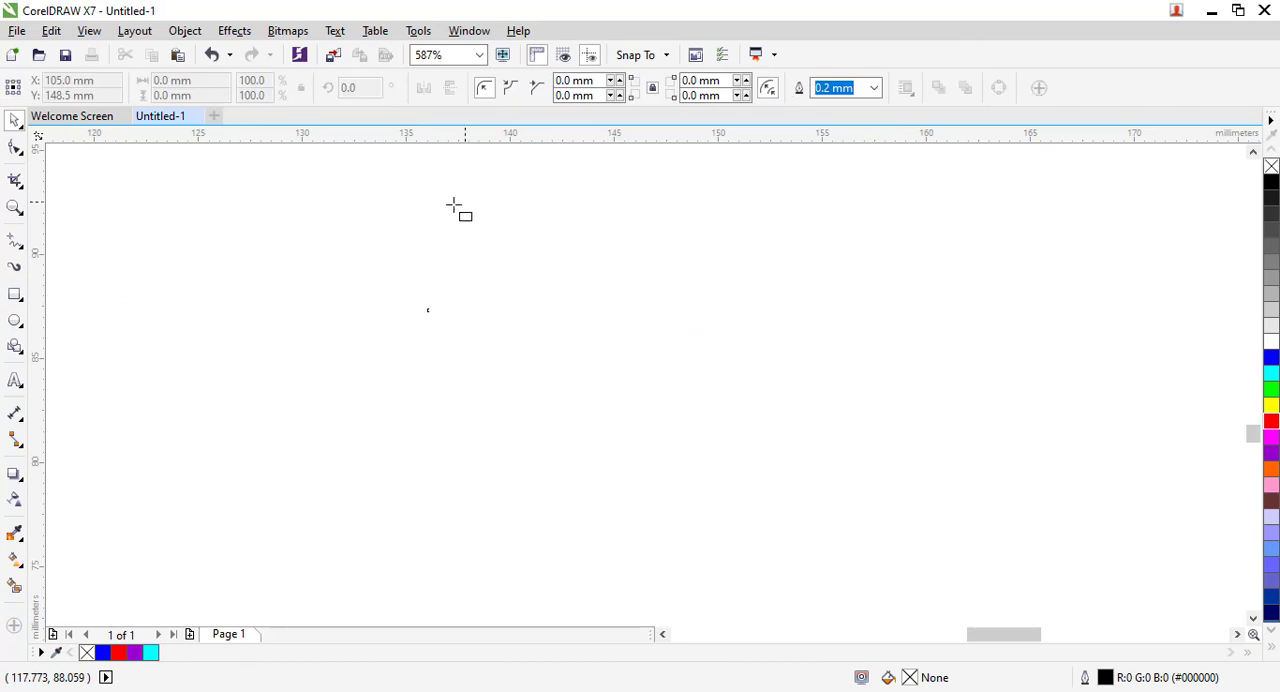
drag(447, 205, 1003, 478)
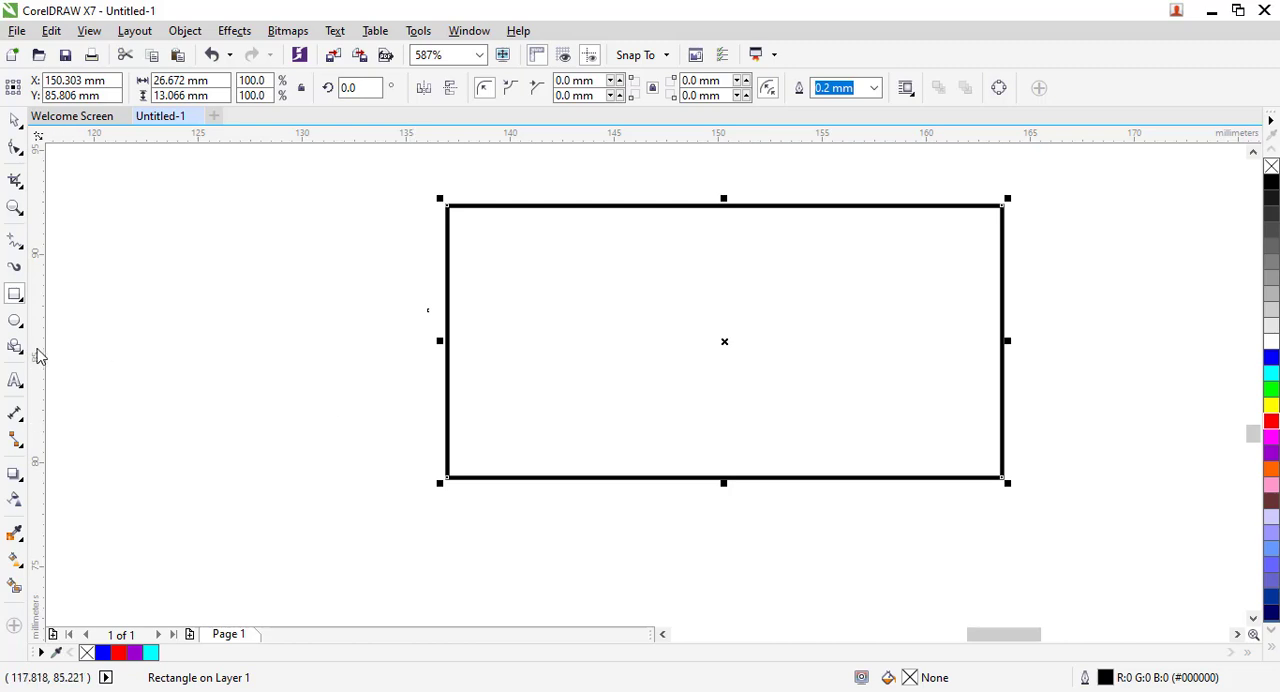
Add a vertical and a horizontal guideline crossing in the rectangle's upper-left area and draw a circle about 9.9 mm across from their intersection.
drag(38, 357, 560, 366)
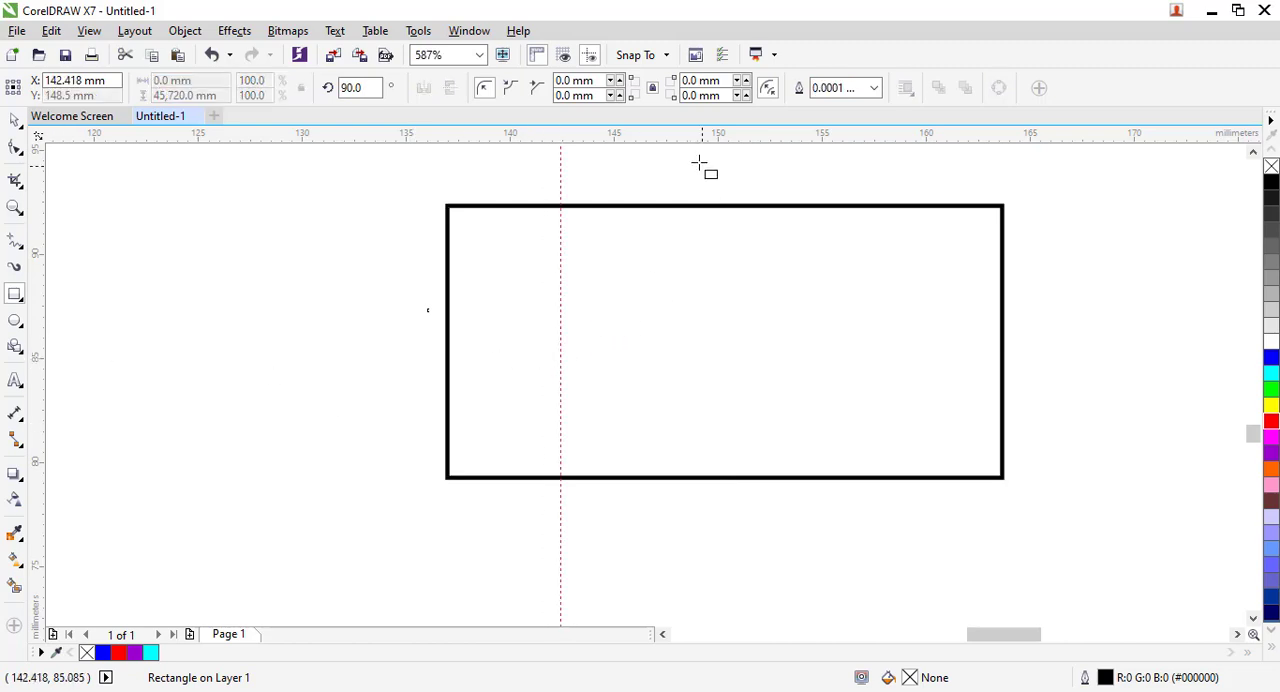
drag(684, 143, 694, 271)
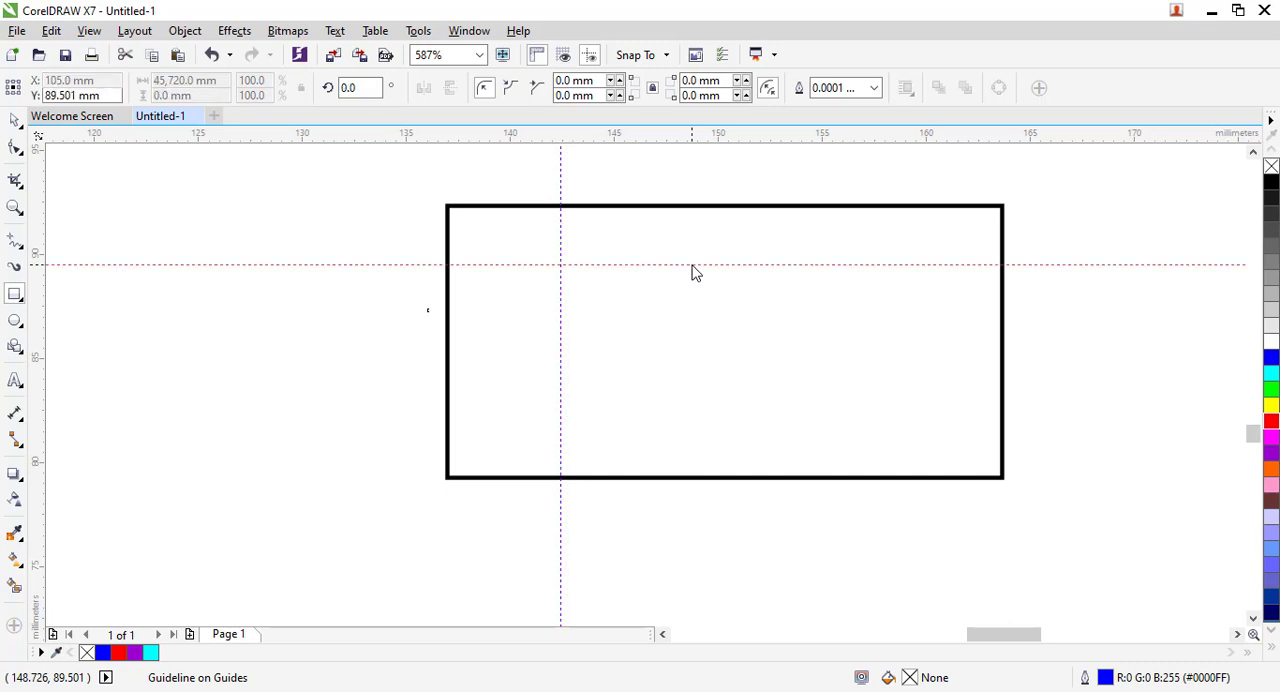
click(15, 320)
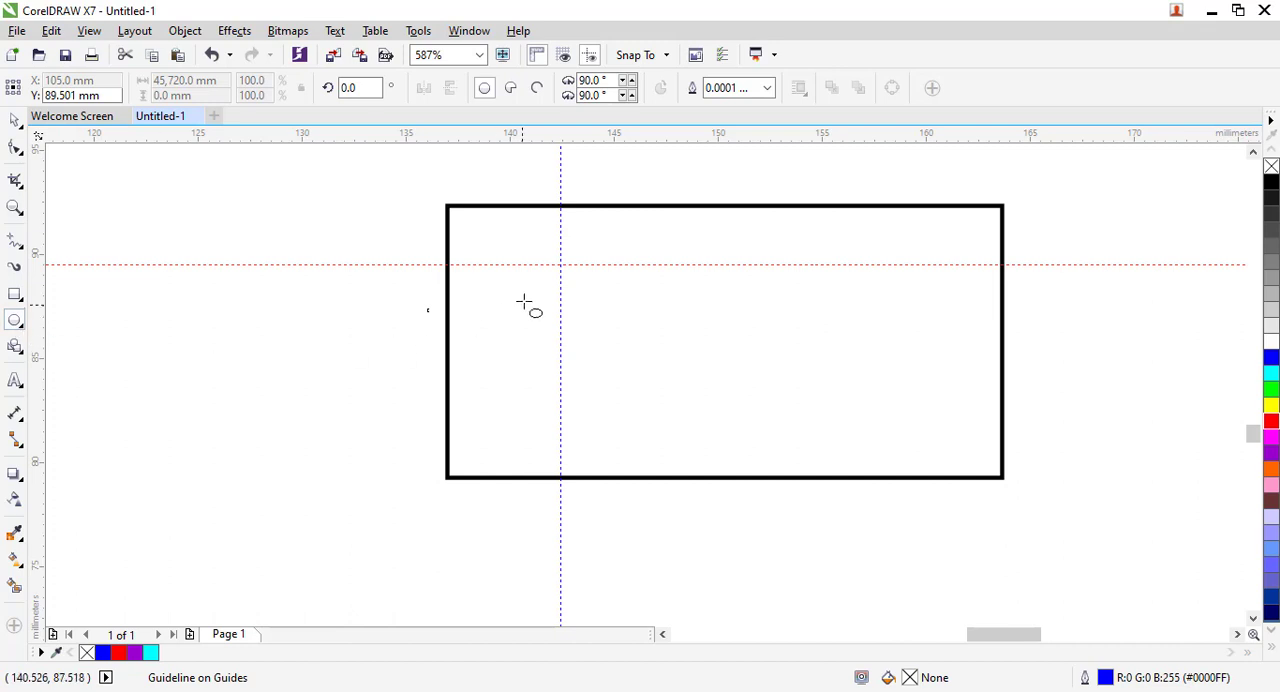
mouse_move(561, 265)
mouse_down()
mouse_move(687, 370)
mouse_move(609, 334)
mouse_move(734, 369)
mouse_move(767, 402)
mouse_up()
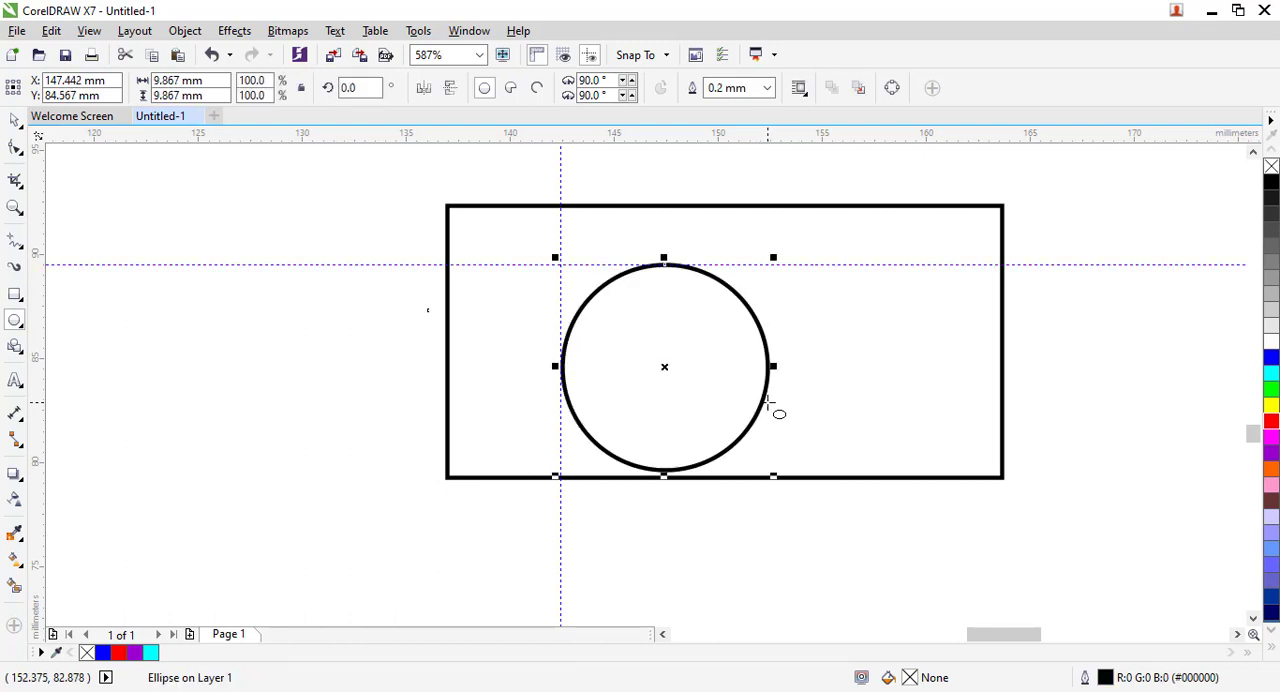
Duplicate the circle with 5.0 mm offsets and move the copy into the rectangle's lower-right corner beside the original.
key(ctrl+d)
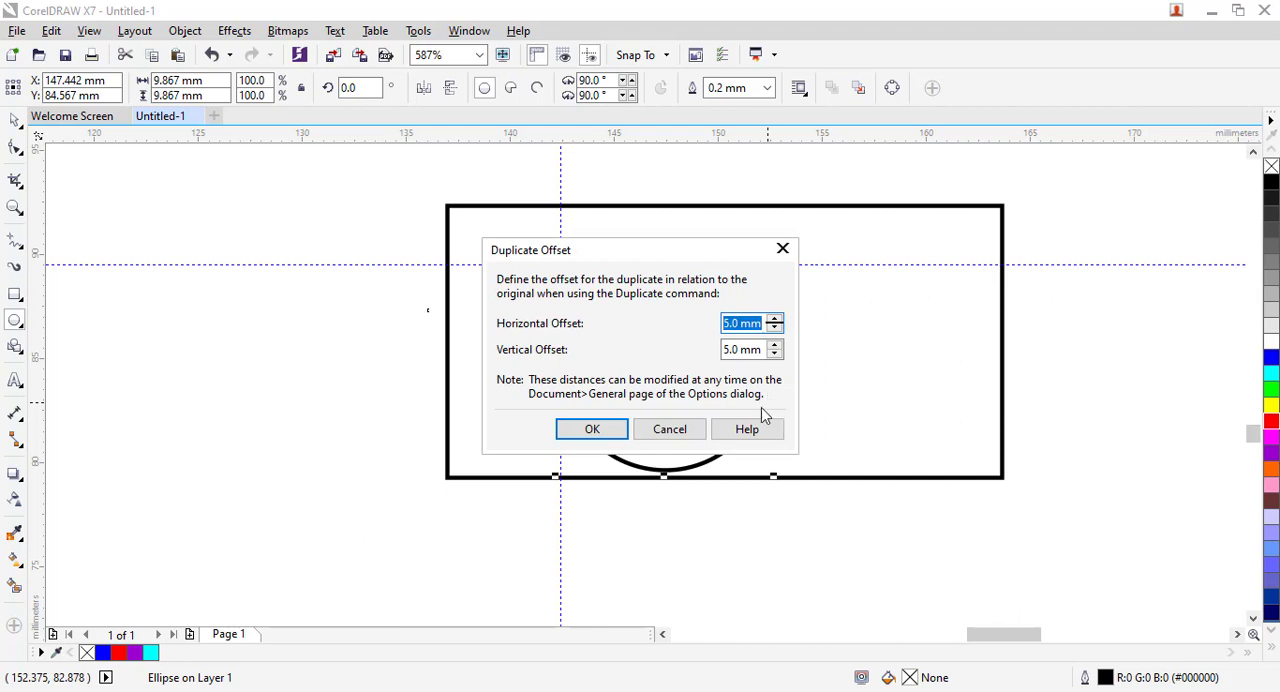
click(620, 440)
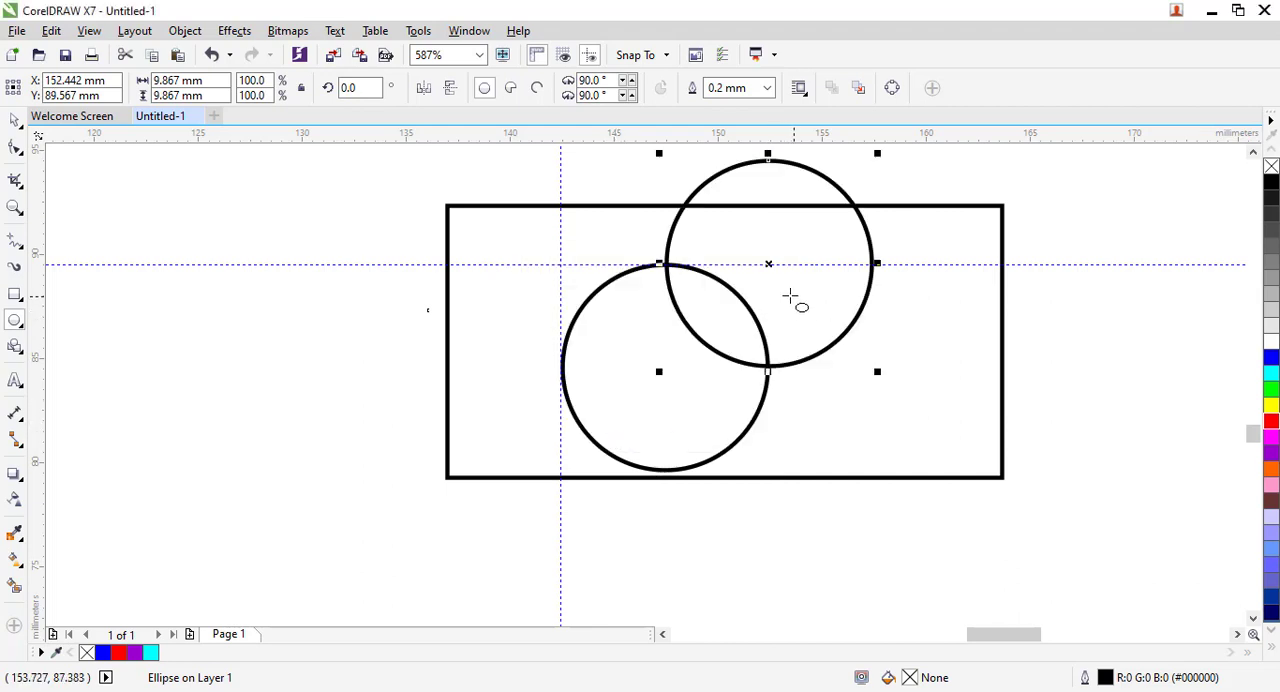
click(14, 122)
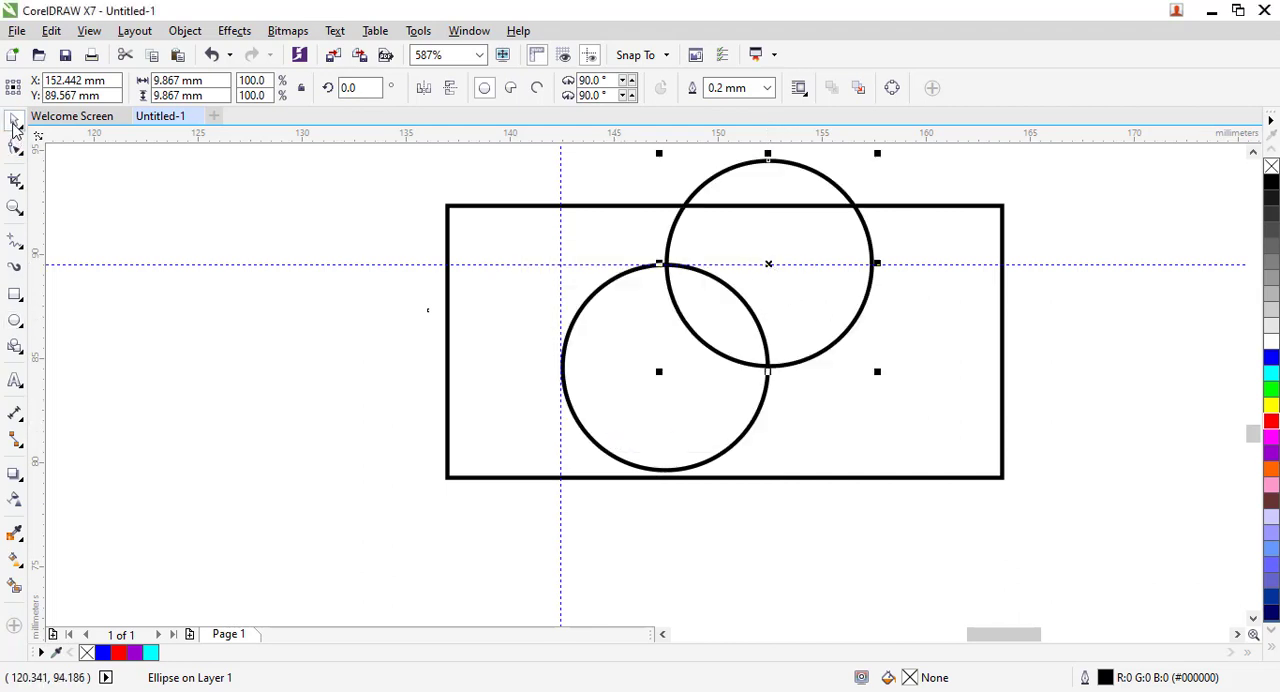
drag(767, 259, 899, 375)
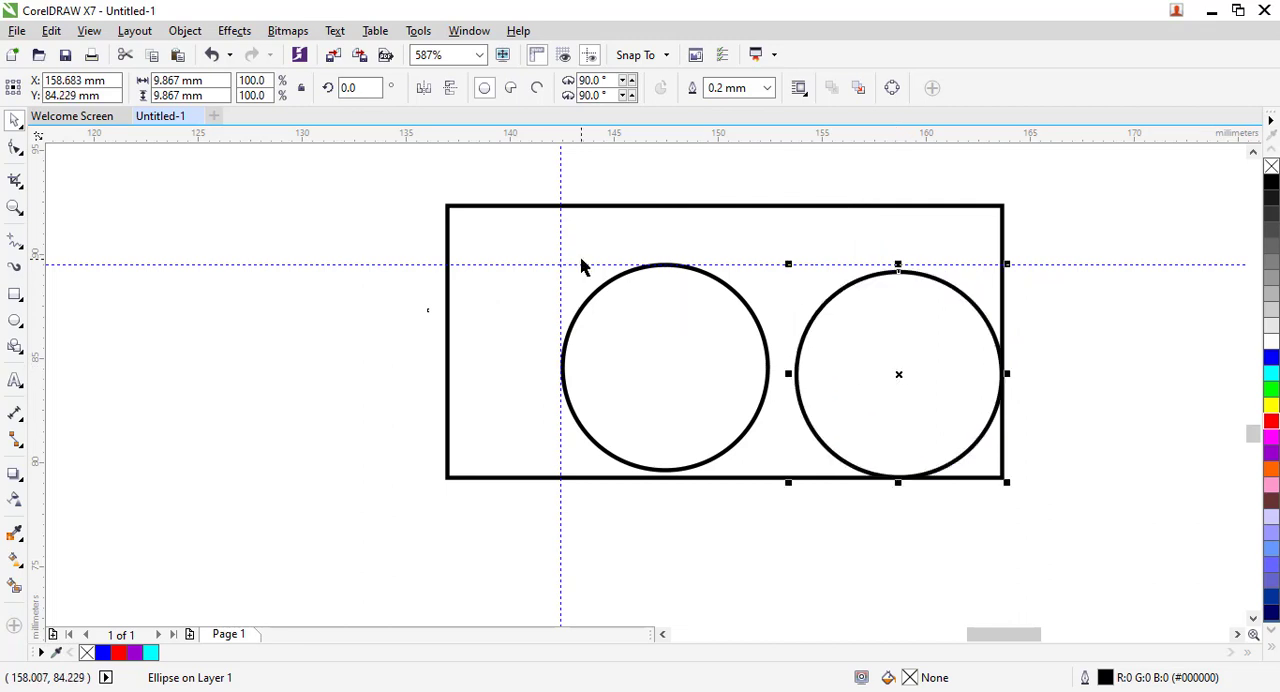
Add vertical guidelines at the right circle's left edge and at the left circle's right edge.
drag(44, 386, 798, 392)
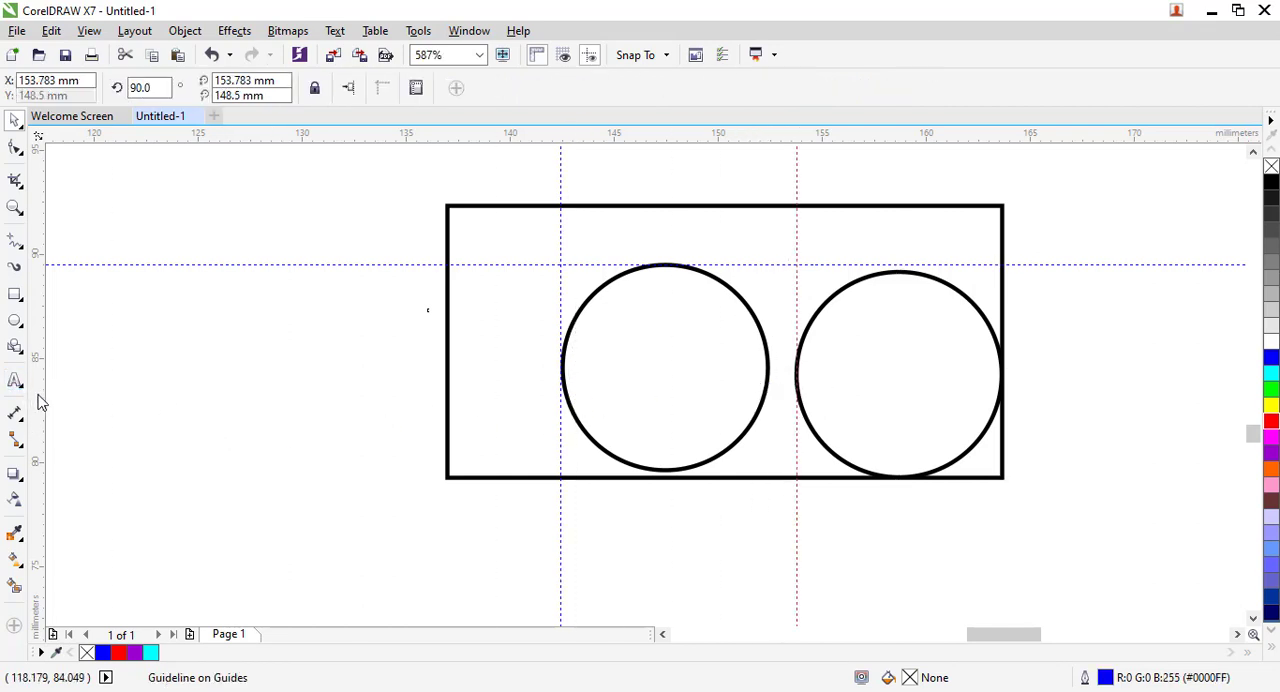
drag(42, 402, 778, 378)
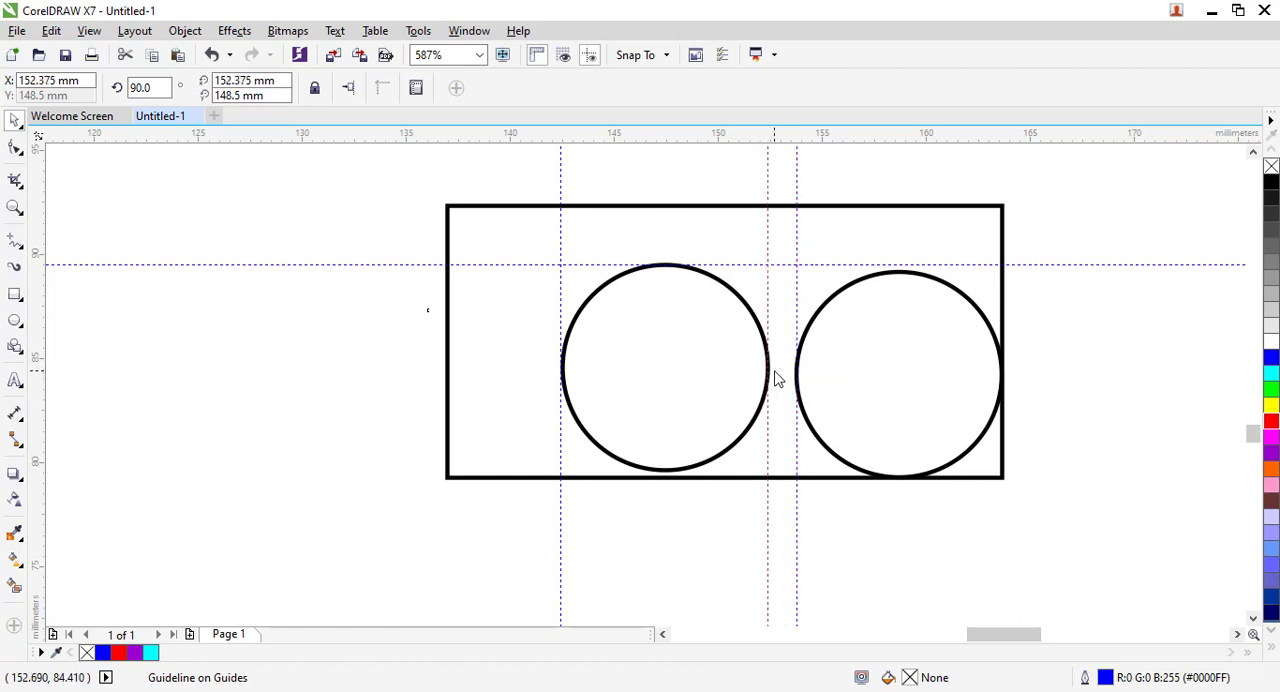
Fill the right circle with yellow, the left circle with cyan and the rectangle with grey (#999999).
click(879, 348)
click(1267, 408)
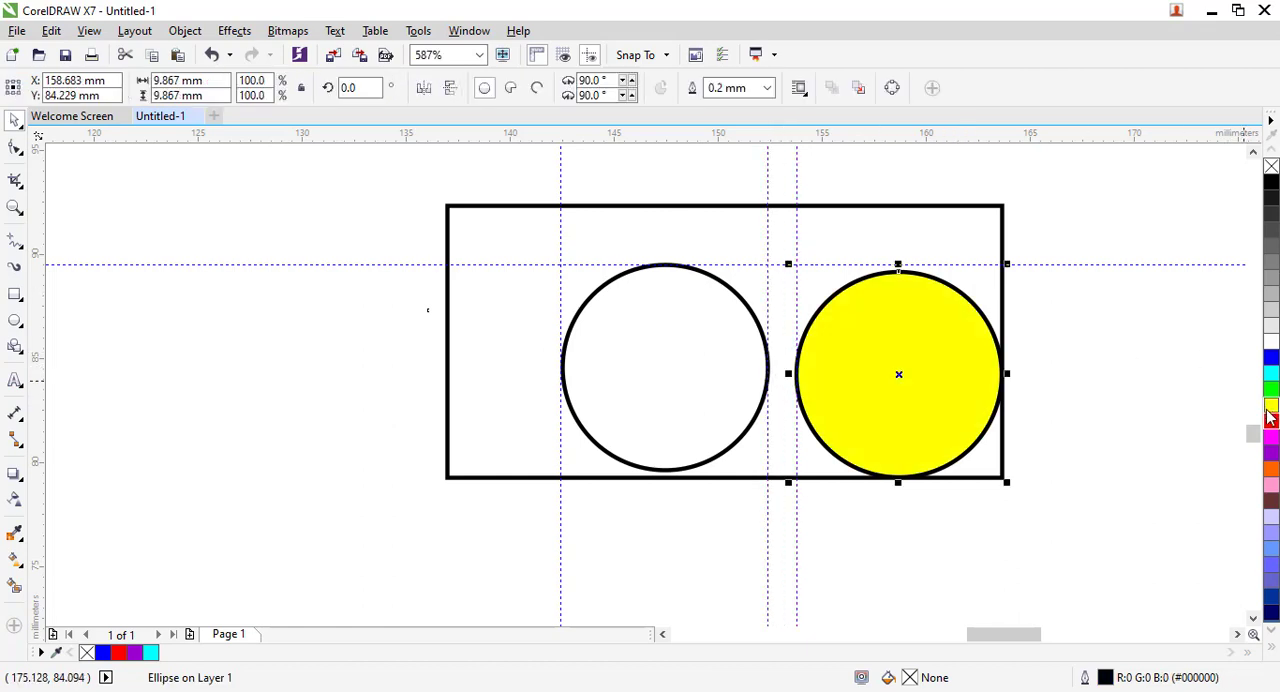
click(698, 366)
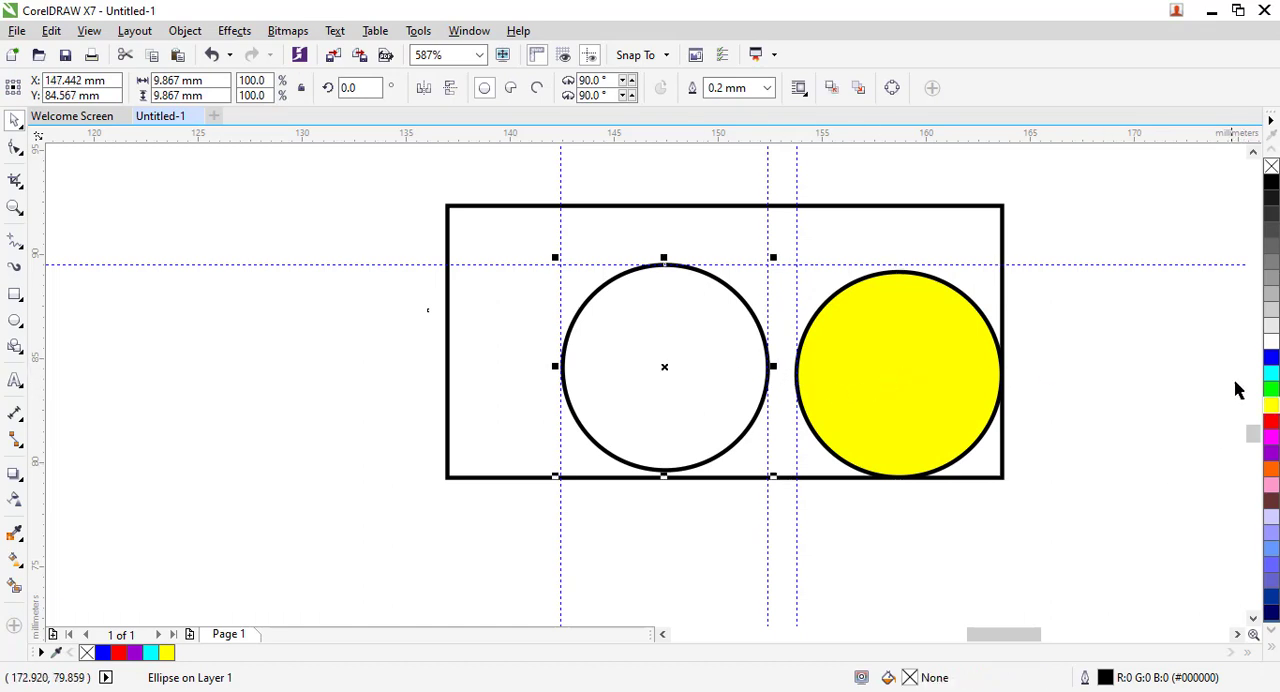
click(1271, 374)
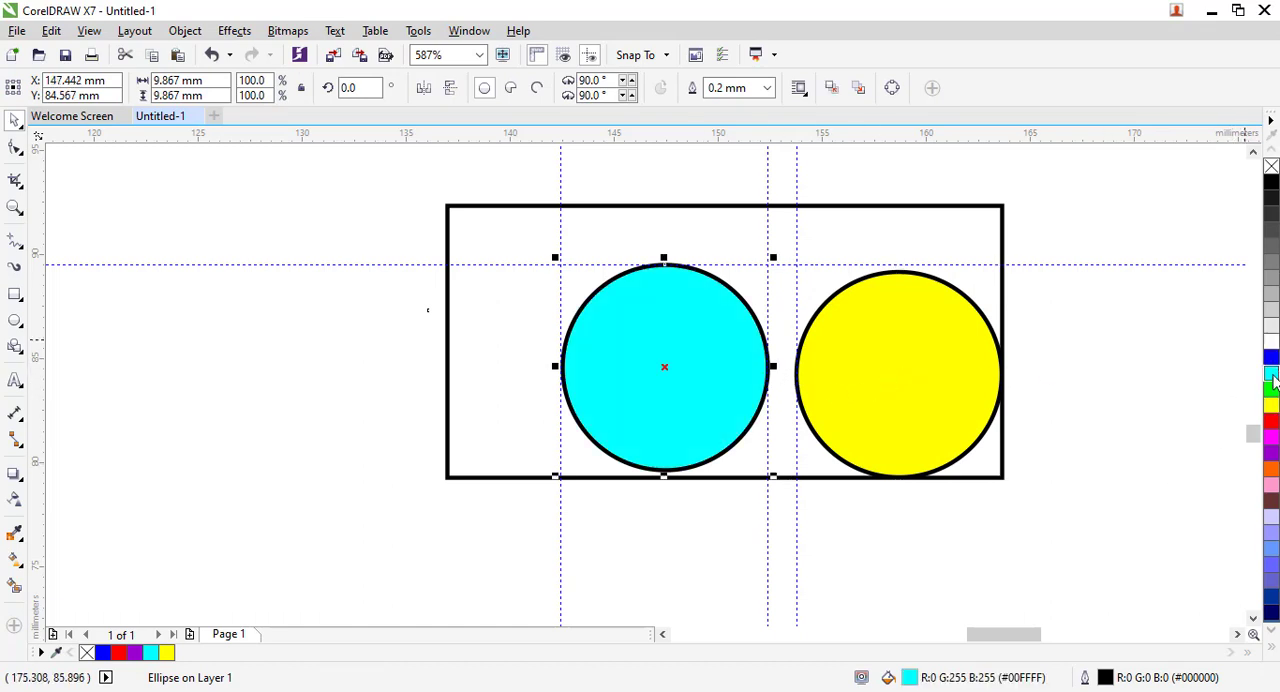
click(915, 240)
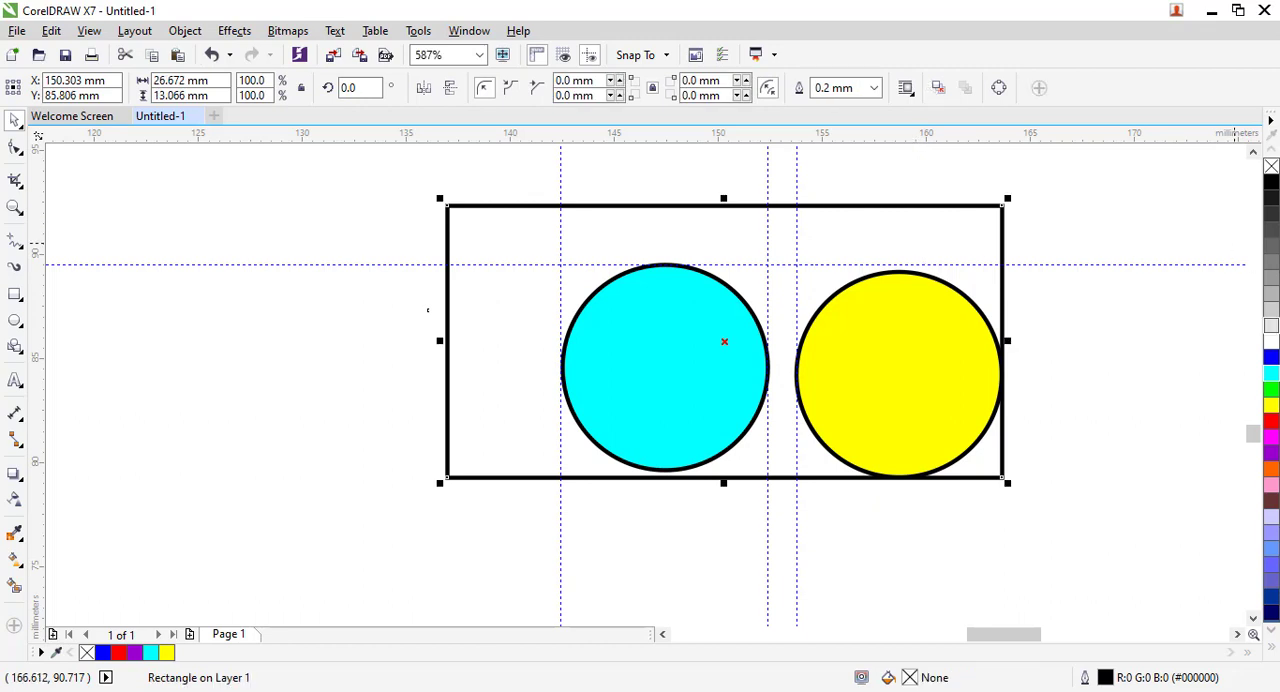
click(1271, 281)
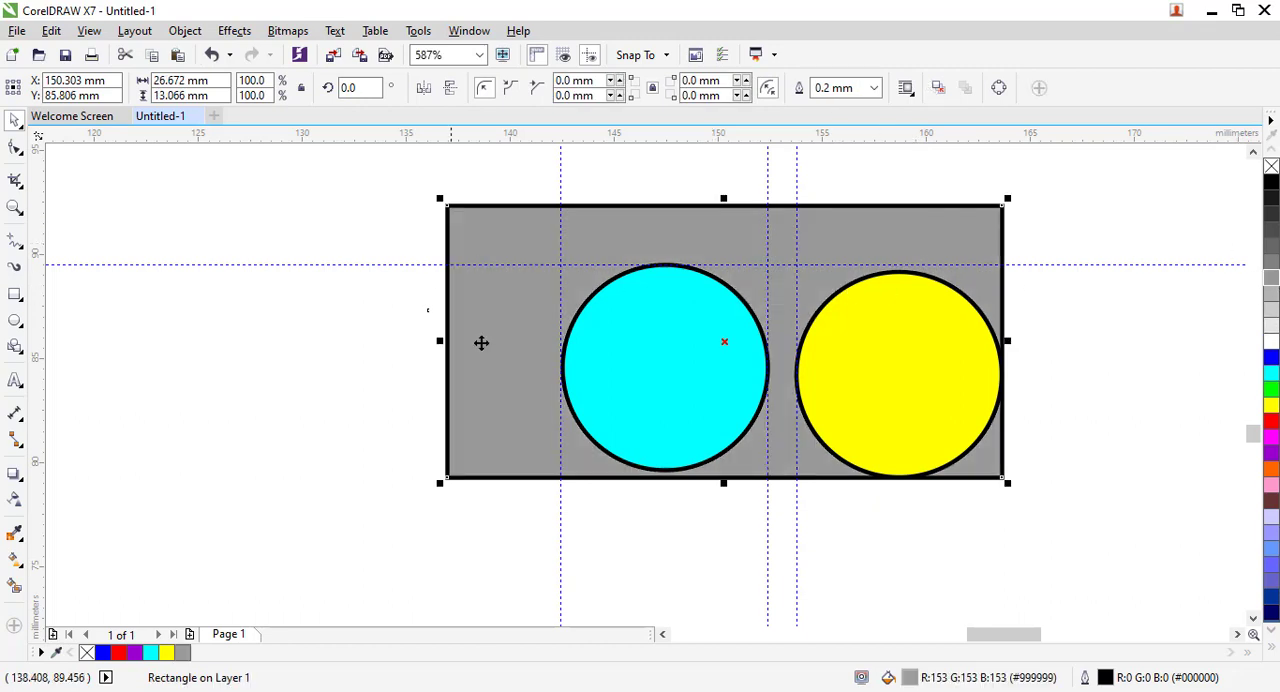
Save the drawing as a CDT template file named "corel test template" with the template name "my test".
click(16, 32)
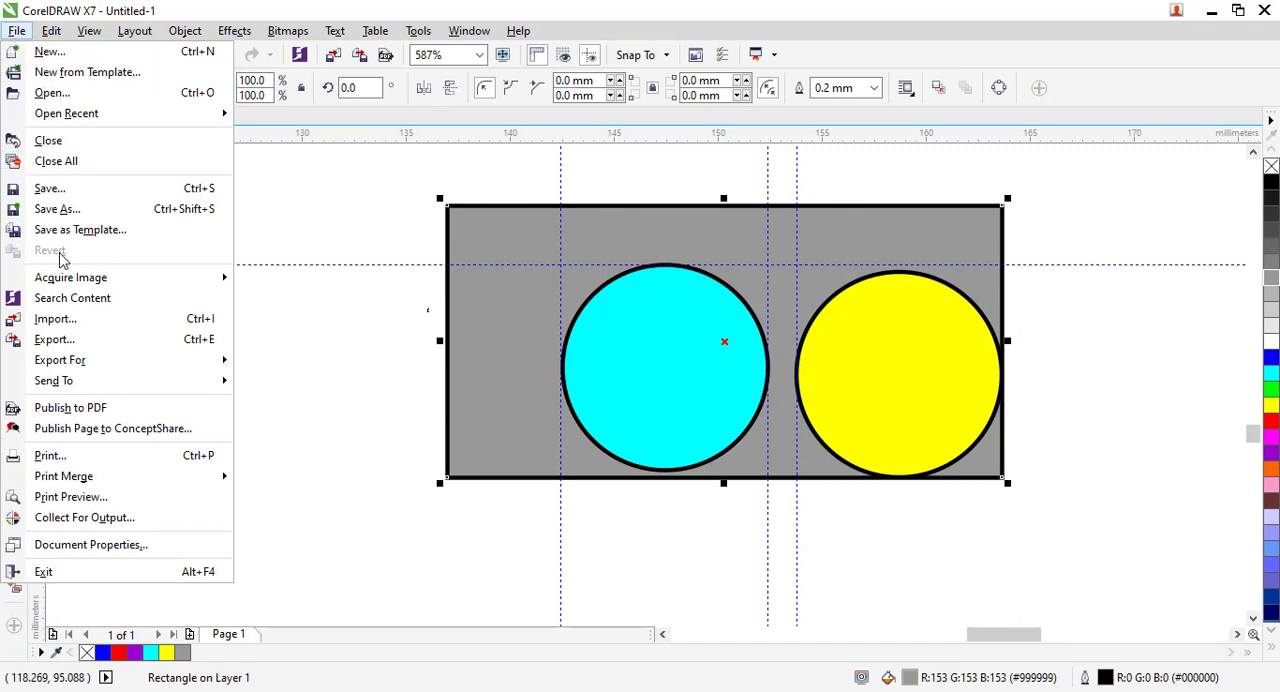
click(83, 234)
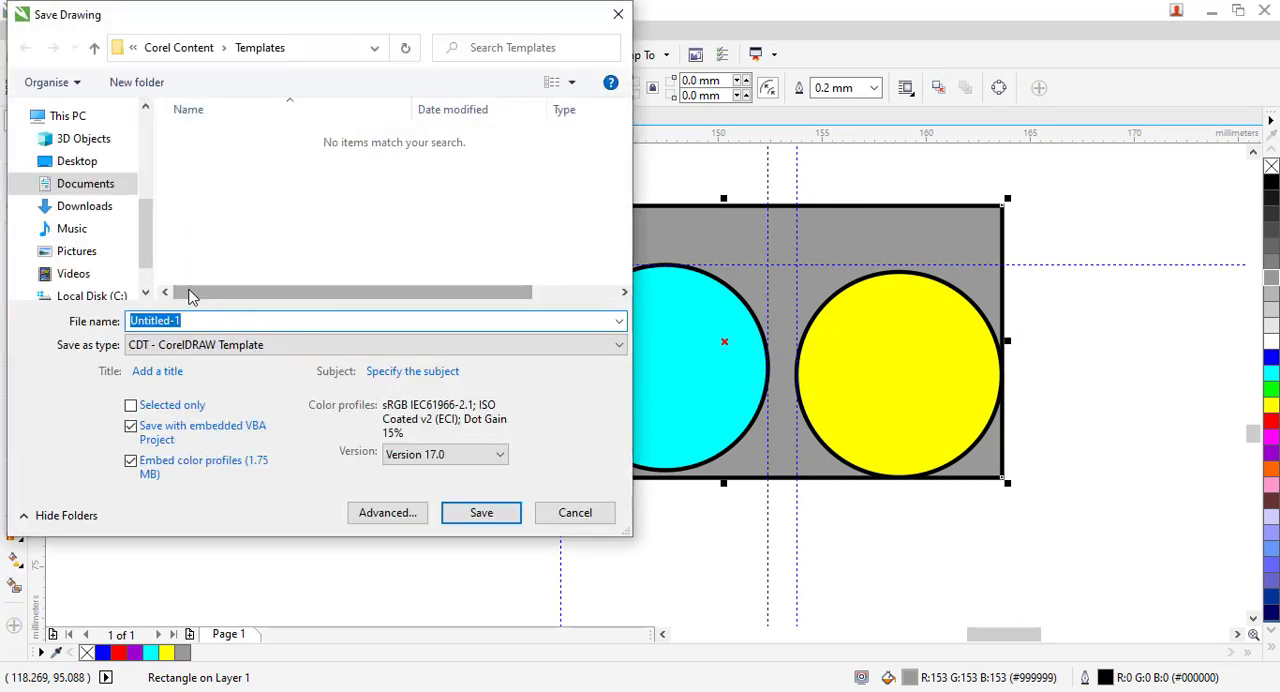
key(BackSpace)
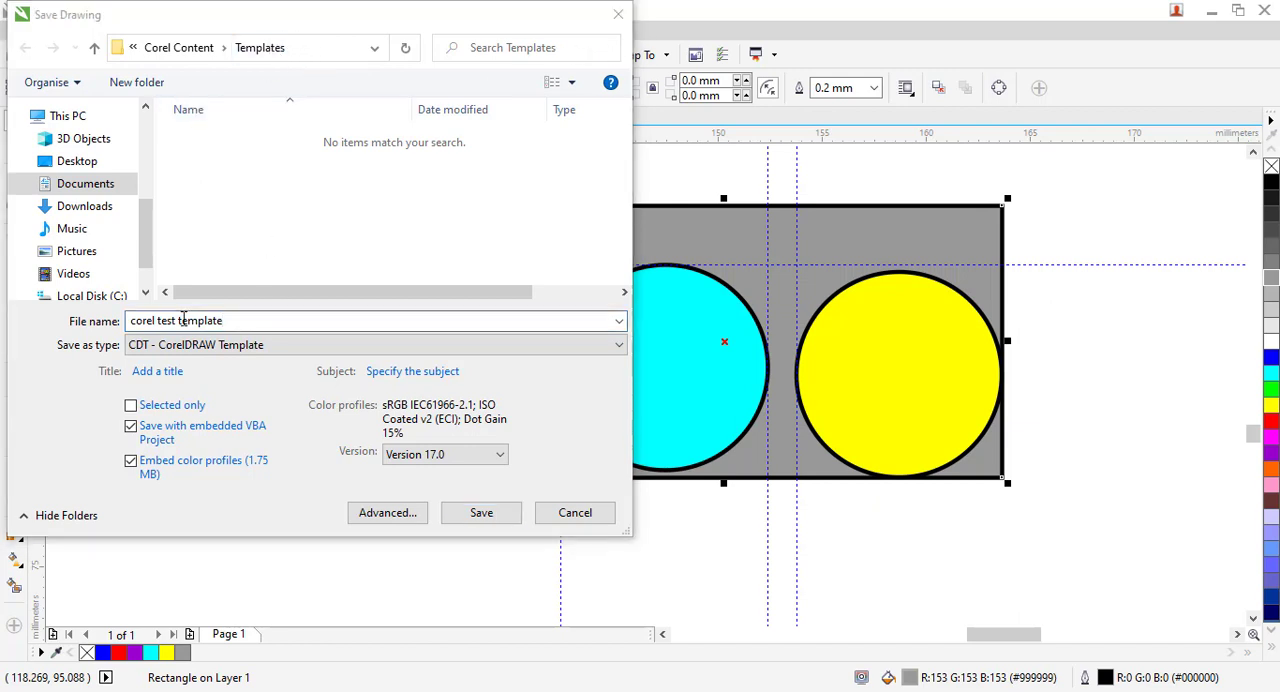
click(481, 513)
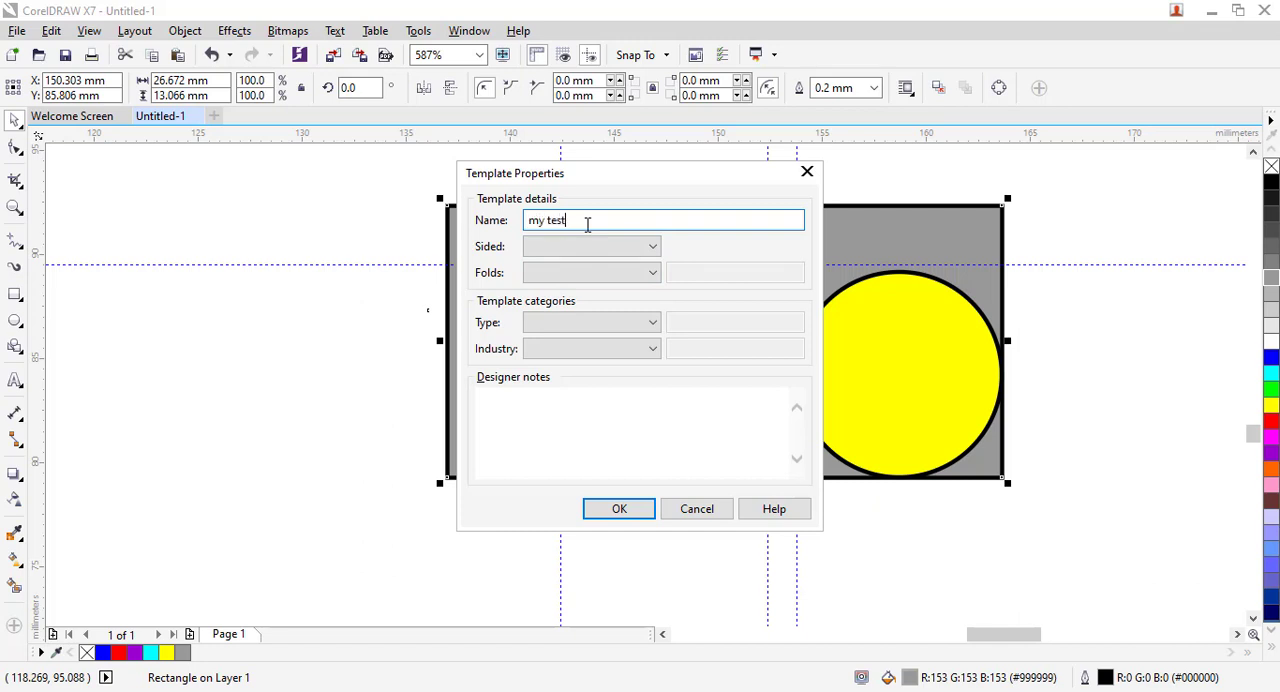
click(620, 509)
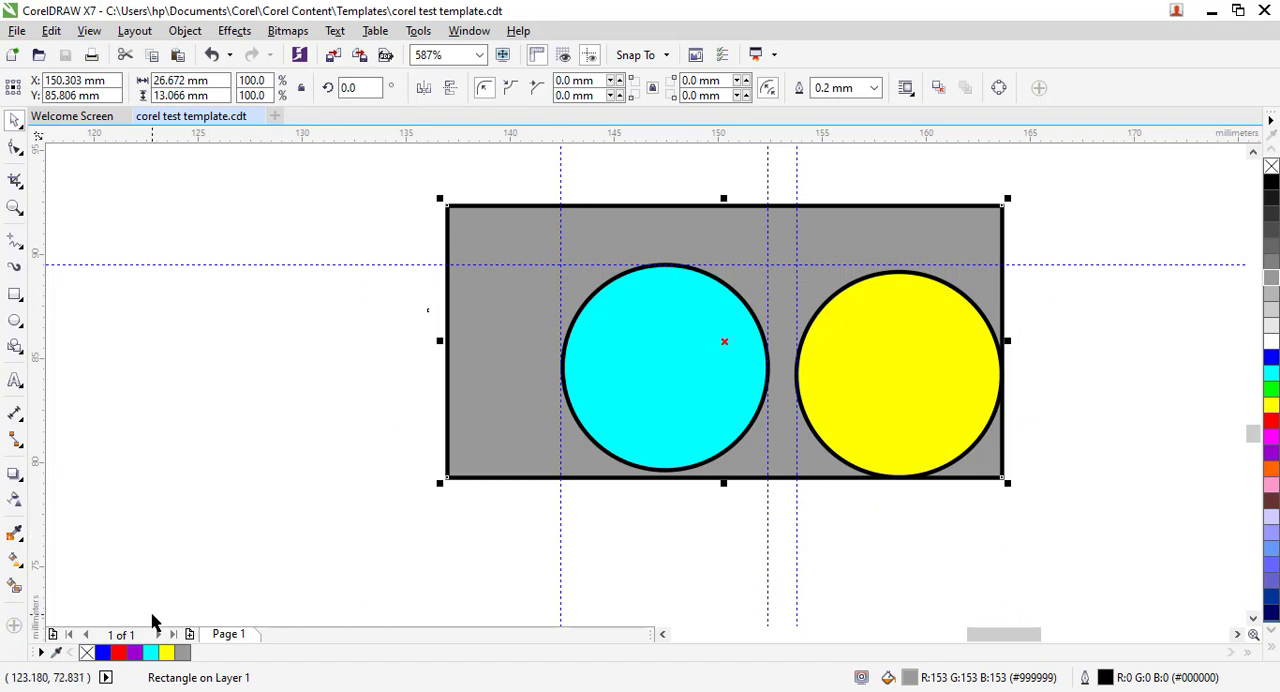
Add a second page after page 1 and open a new document from the saved "corel test template" in My Templates.
click(189, 635)
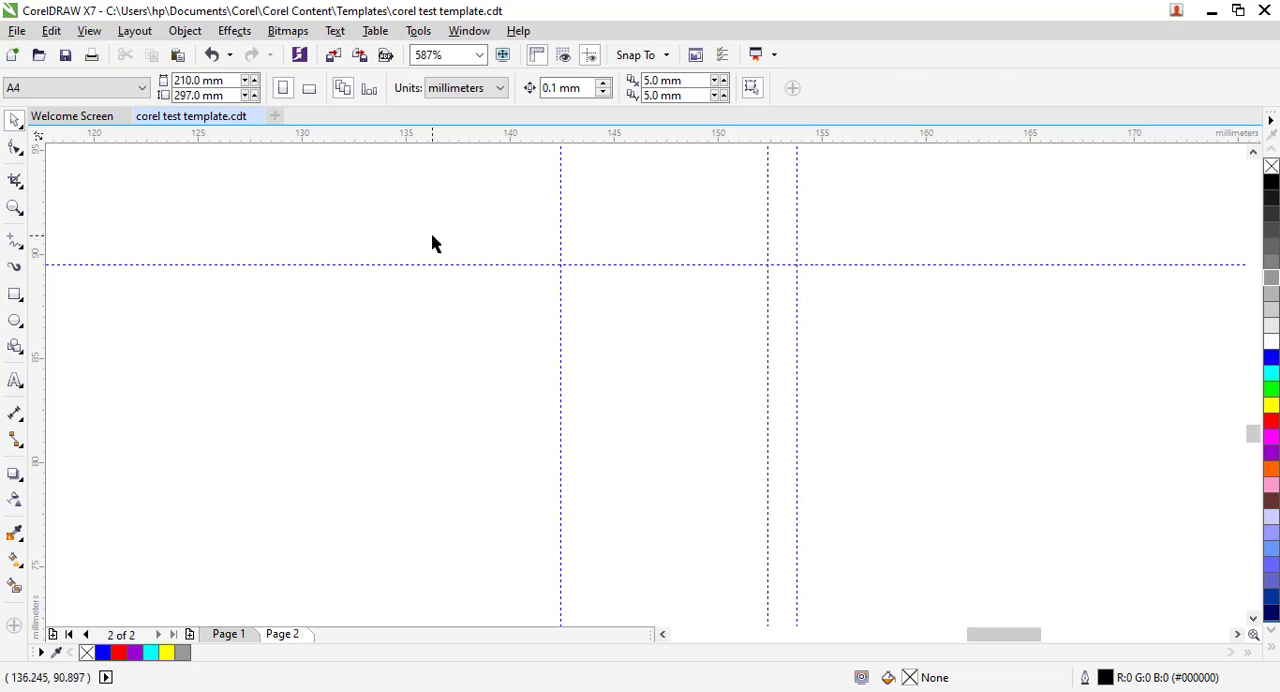
click(18, 31)
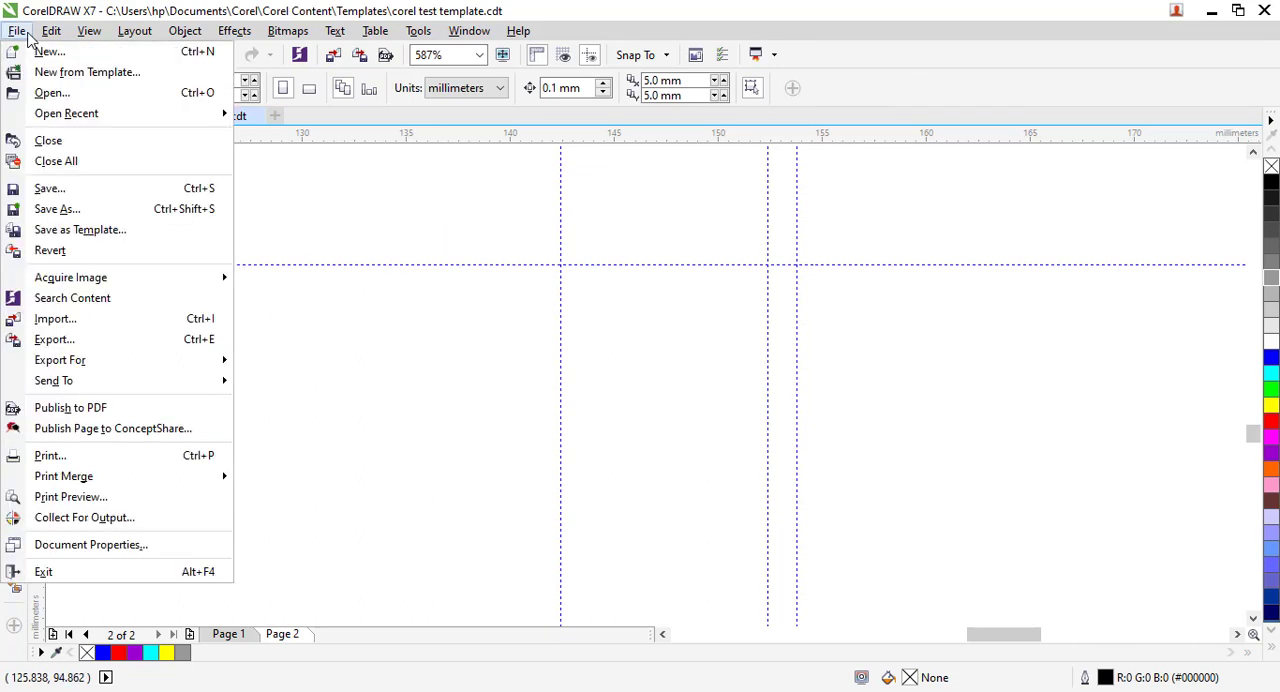
click(72, 78)
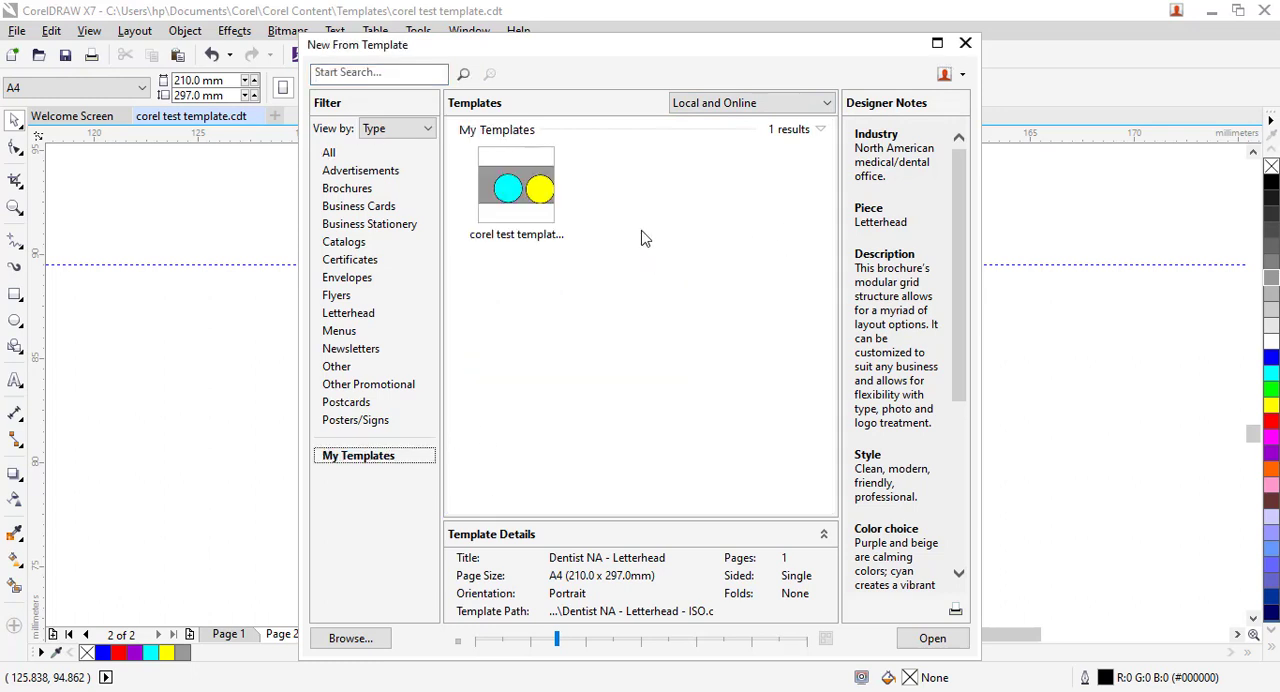
click(530, 191)
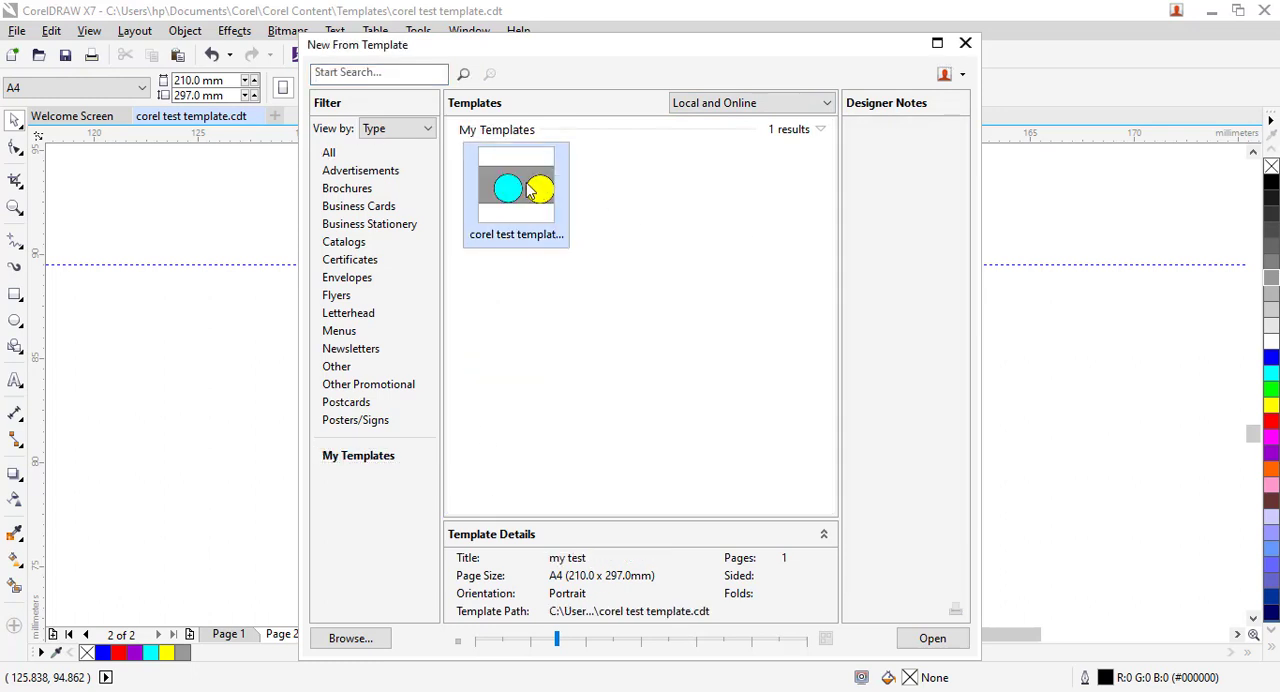
click(930, 644)
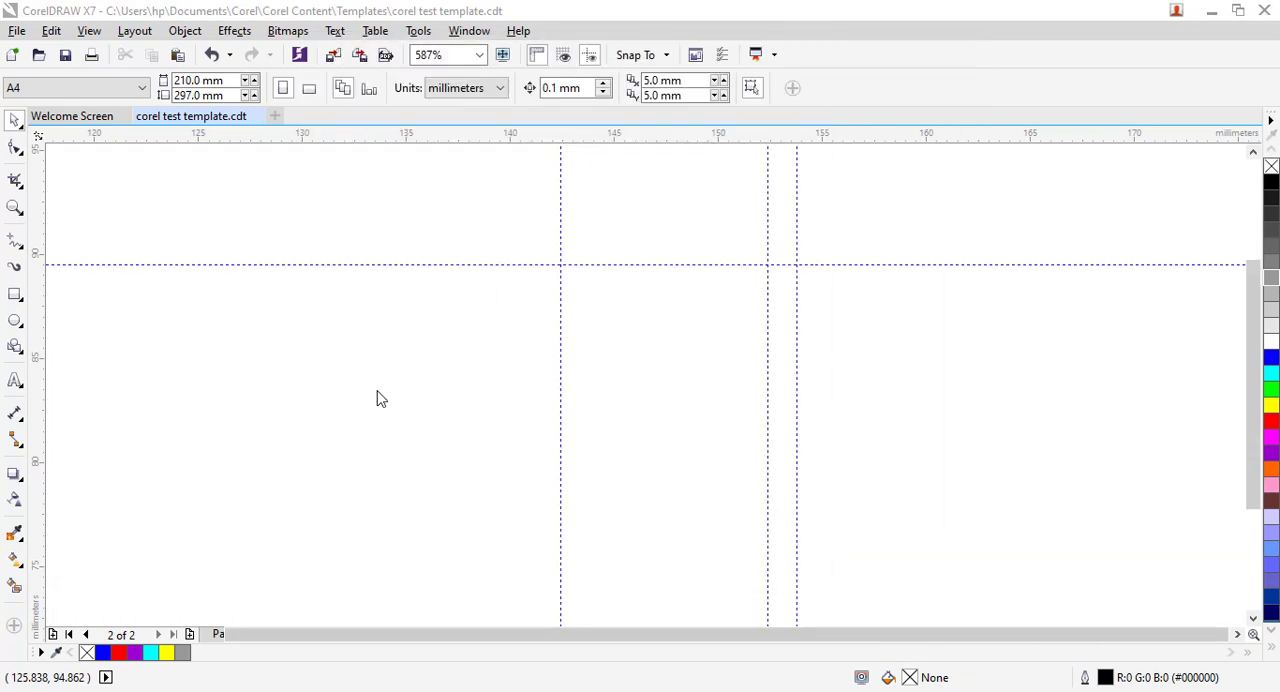